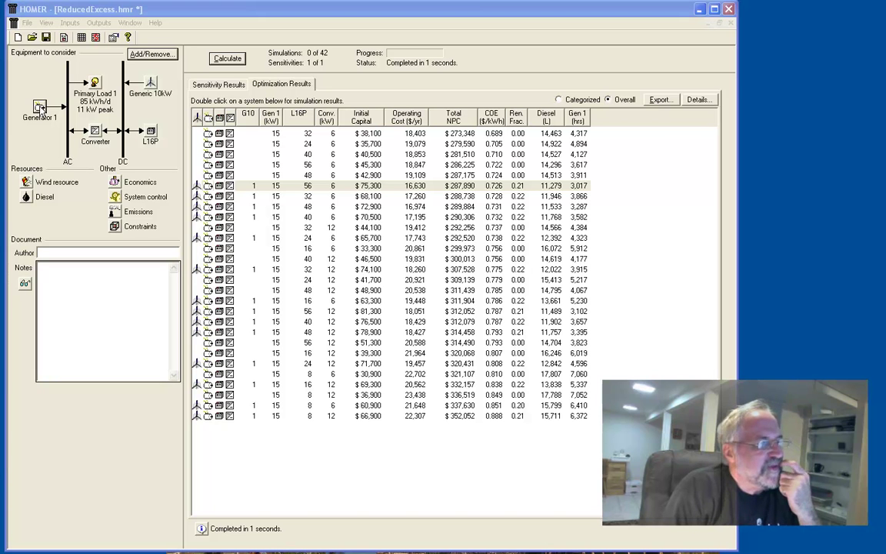
Open the Wind Resource inputs and the sensitivity values for the 4.5 m/s scaled annual average.
{"action": "left_click", "coordinate": [26, 184]}
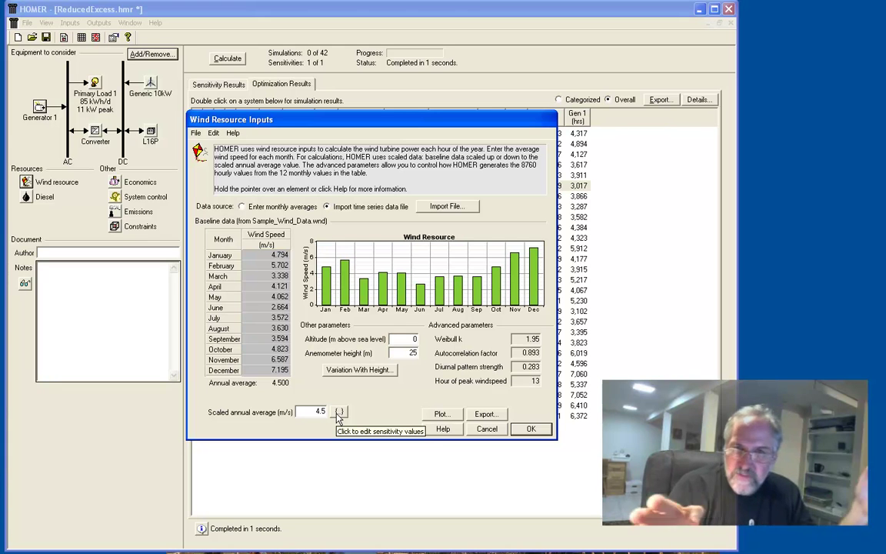
{"action": "left_click", "coordinate": [339, 413]}
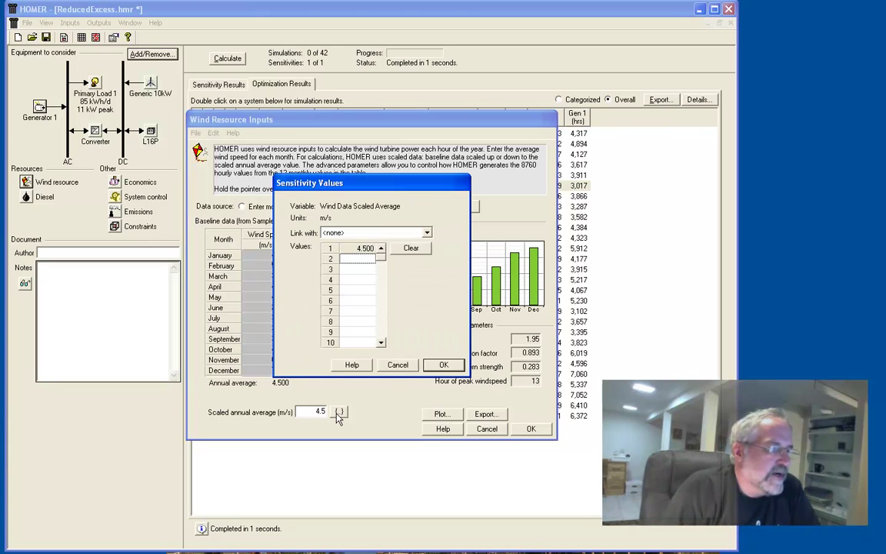
Add 4, 5, 6 and 7 m/s as scaled wind speed sensitivity values.
{"action": "left_click", "coordinate": [356, 259]}
{"action": "type", "text": "4"}
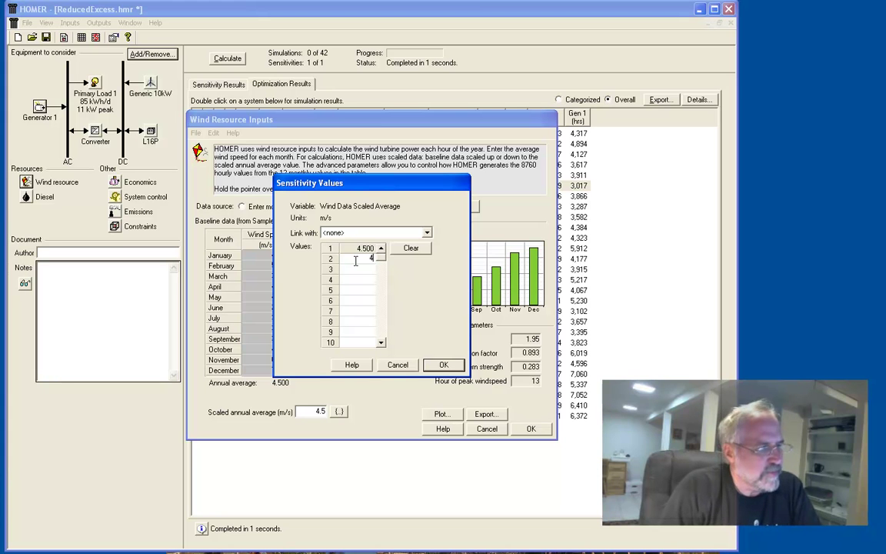
{"action": "left_click", "coordinate": [358, 266]}
{"action": "type", "text": "5"}
{"action": "key", "text": "Return"}
{"action": "type", "text": "6"}
{"action": "key", "text": "Return"}
{"action": "type", "text": "7"}
{"action": "key", "text": "Return"}
Add 8, 10 and 12 m/s, then accept the eight values and close the wind inputs.
{"action": "type", "text": "8"}
{"action": "key", "text": "Return"}
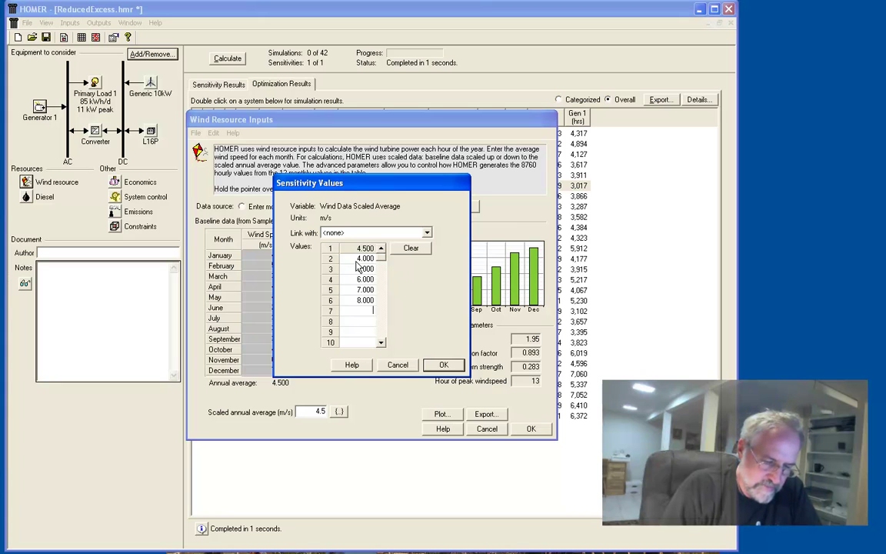
{"action": "type", "text": "10"}
{"action": "key", "text": "Return"}
{"action": "type", "text": "12"}
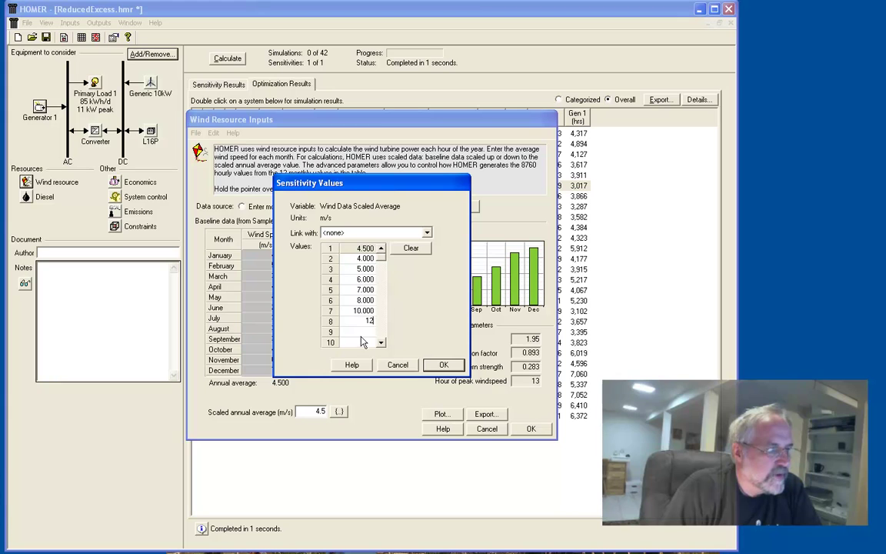
{"action": "key", "text": "Return"}
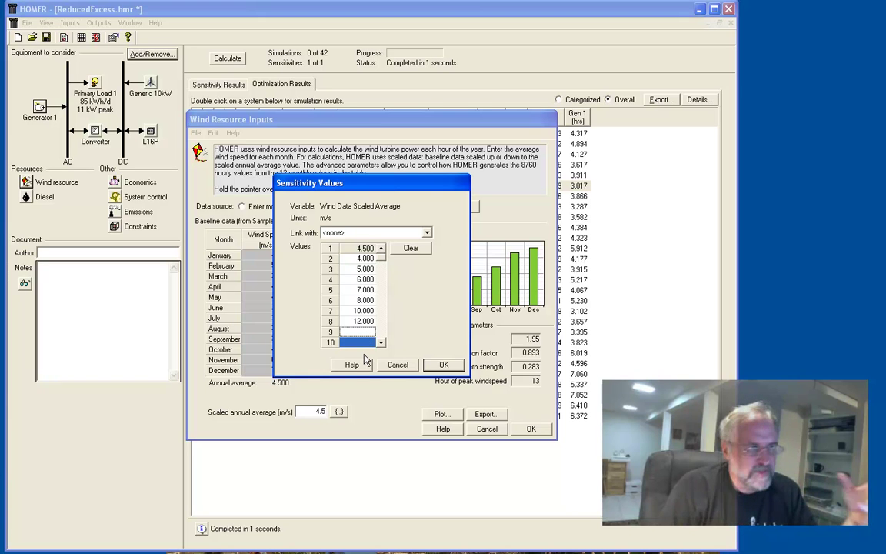
{"action": "left_click", "coordinate": [444, 366]}
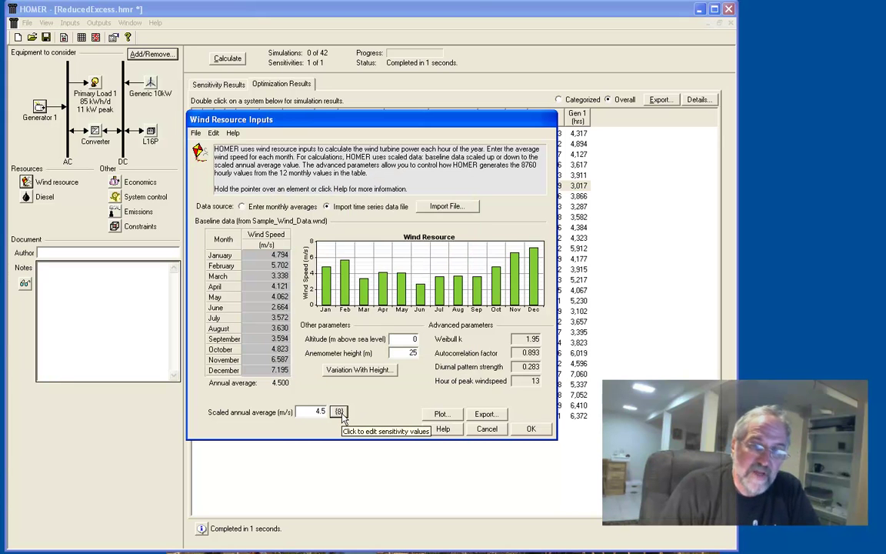
{"action": "left_click", "coordinate": [519, 429]}
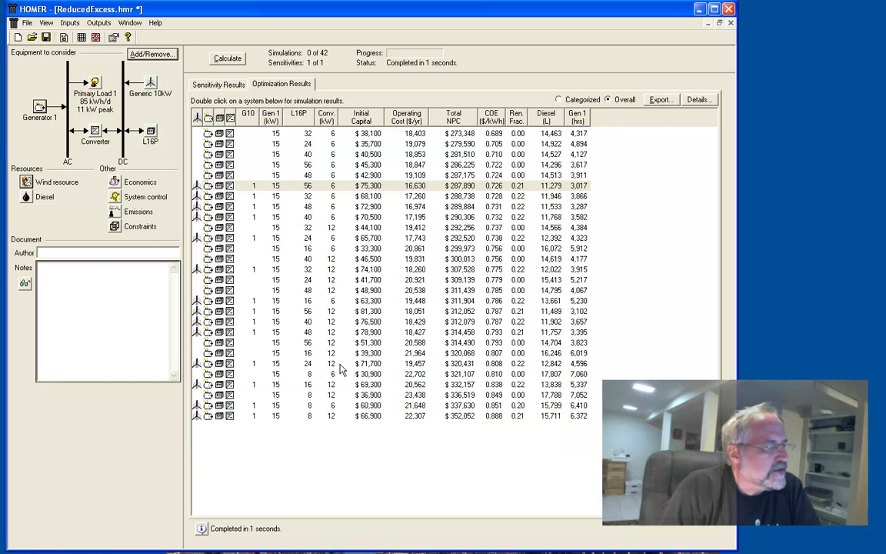
Open the diesel price sensitivity values and add 0.6, 0.8 and 0.9 $/L.
{"action": "left_click", "coordinate": [26, 197]}
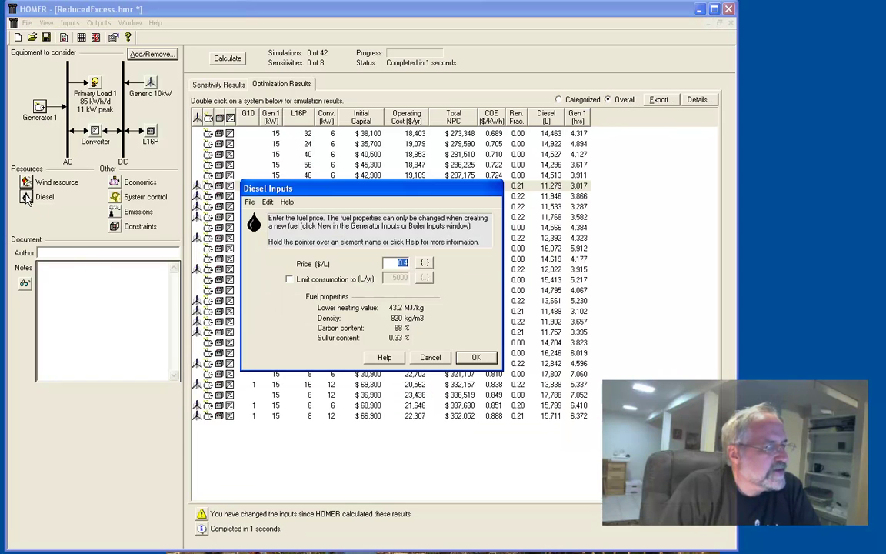
{"action": "left_click", "coordinate": [426, 263]}
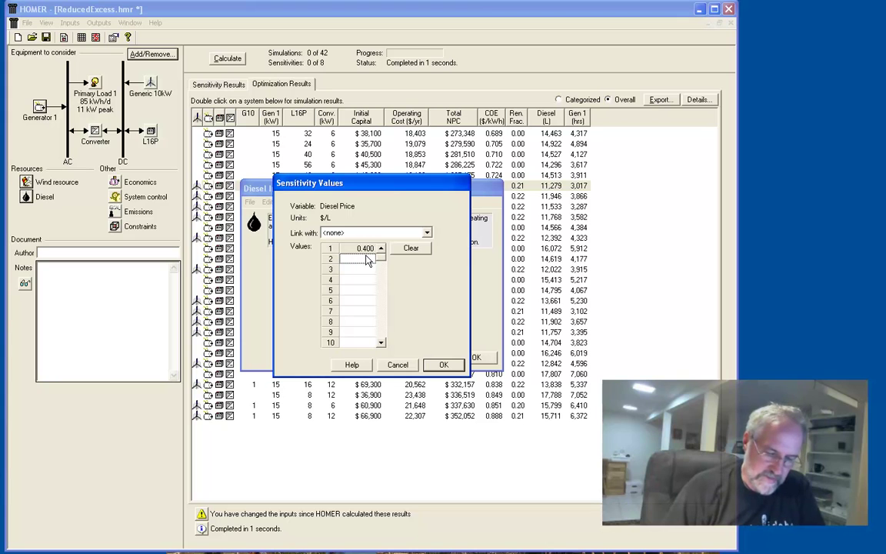
{"action": "type", "text": "6"}
{"action": "key", "text": "Return"}
{"action": "type", "text": ".8"}
{"action": "key", "text": "Return"}
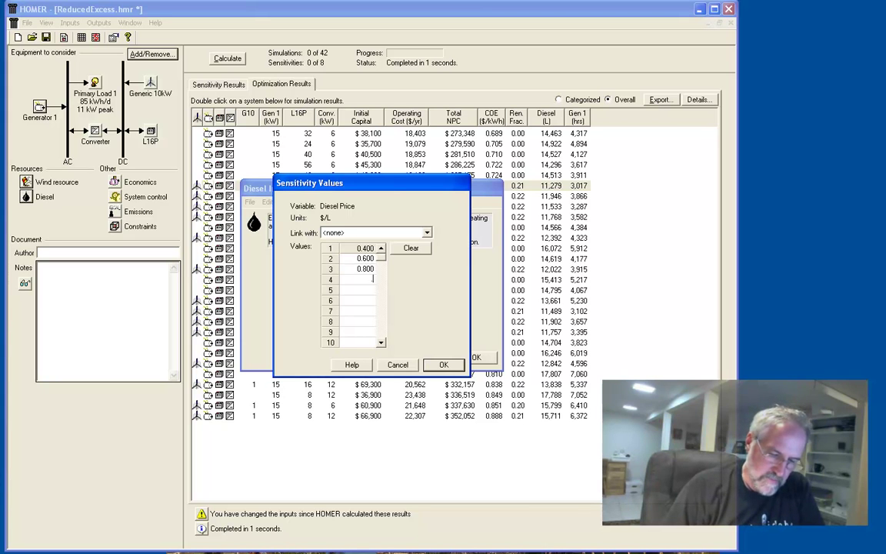
{"action": "type", "text": ".9"}
{"action": "key", "text": "Return"}
Add 1.0 and 1.2 $/L, then confirm the six diesel prices and apply the Diesel Inputs.
{"action": "type", "text": "1"}
{"action": "key", "text": "Return"}
{"action": "type", "text": "1.2"}
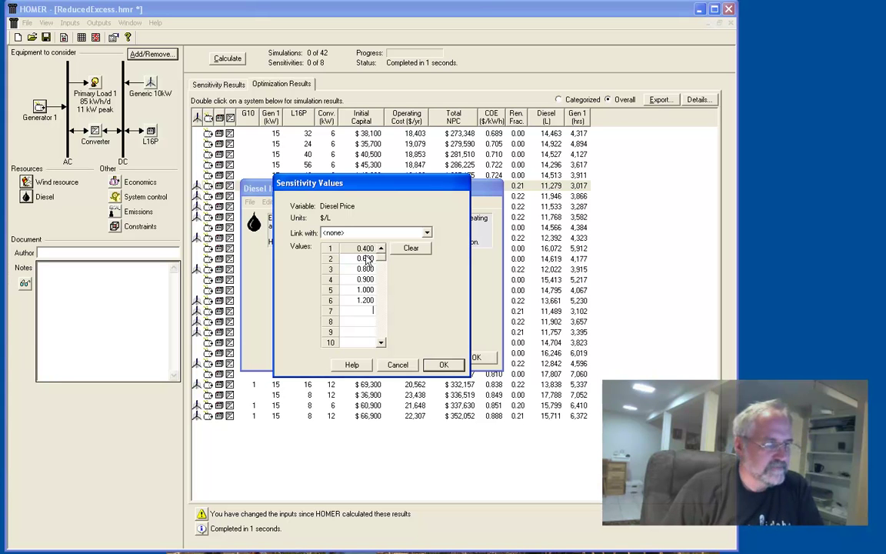
{"action": "key", "text": "Return"}
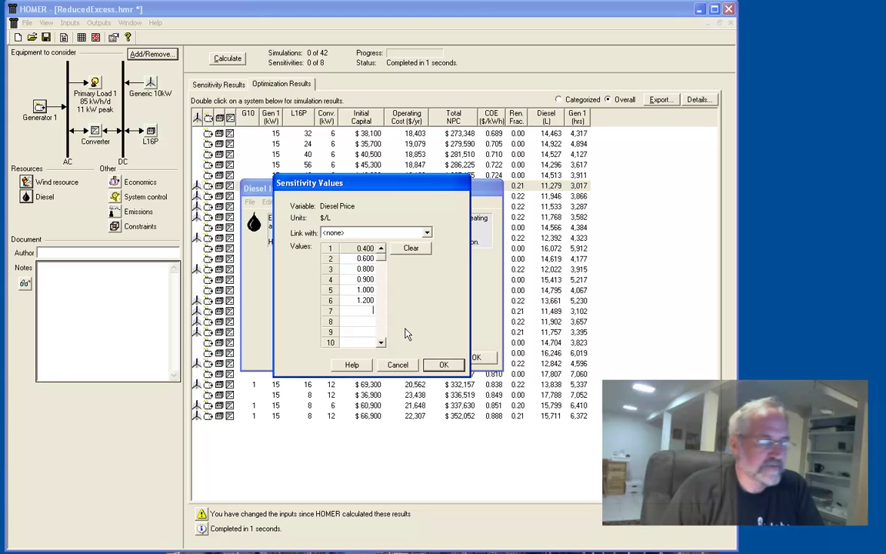
{"action": "left_click", "coordinate": [443, 364]}
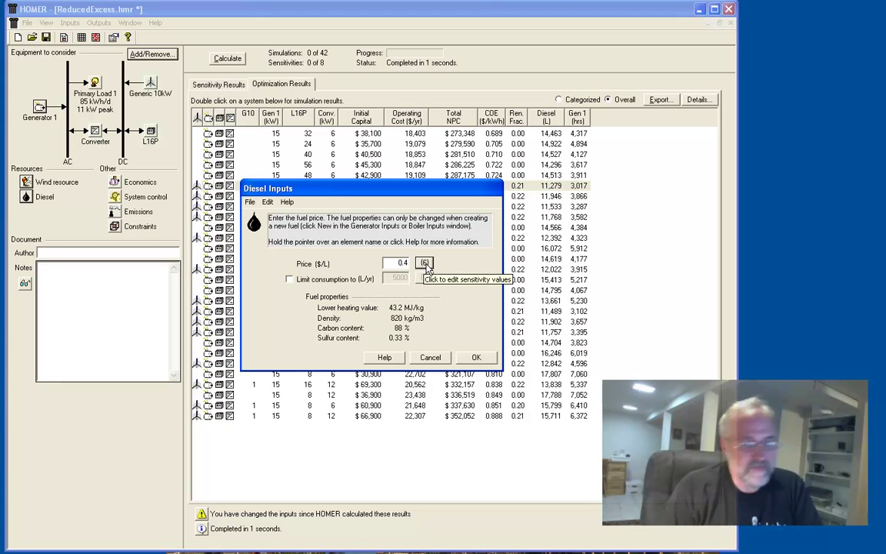
{"action": "left_click", "coordinate": [476, 356]}
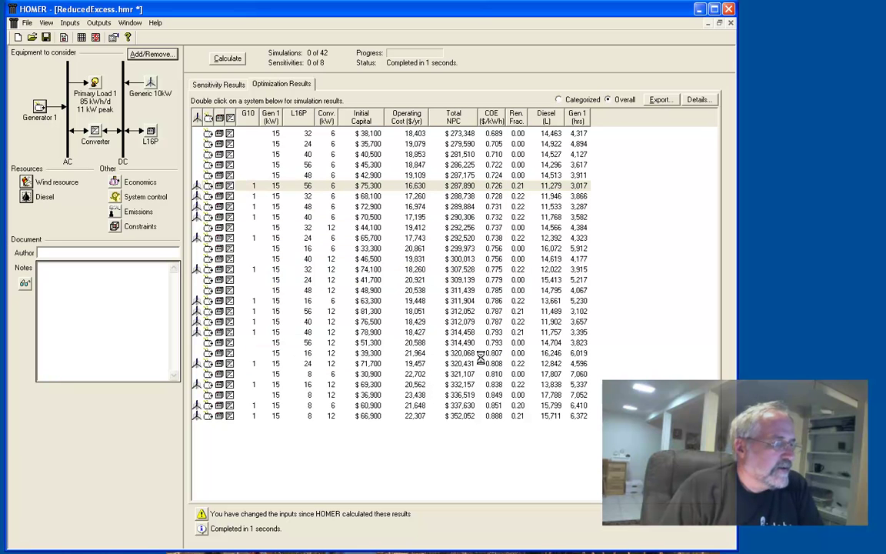
Calculate the simulations for all 48 wind speed and diesel price sensitivity cases.
{"action": "left_click", "coordinate": [228, 60]}
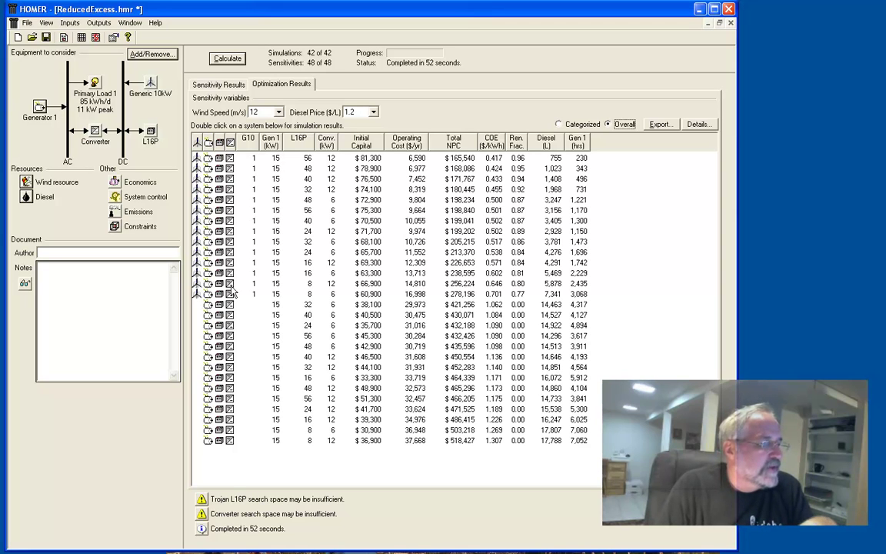
View the optimization search space table, then close it to return to the results.
{"action": "left_click", "coordinate": [81, 38]}
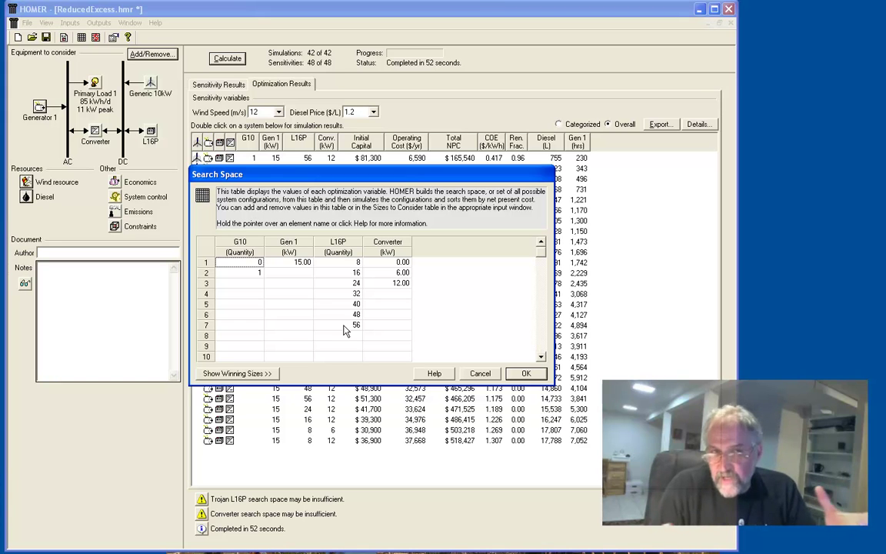
{"action": "left_click", "coordinate": [515, 375]}
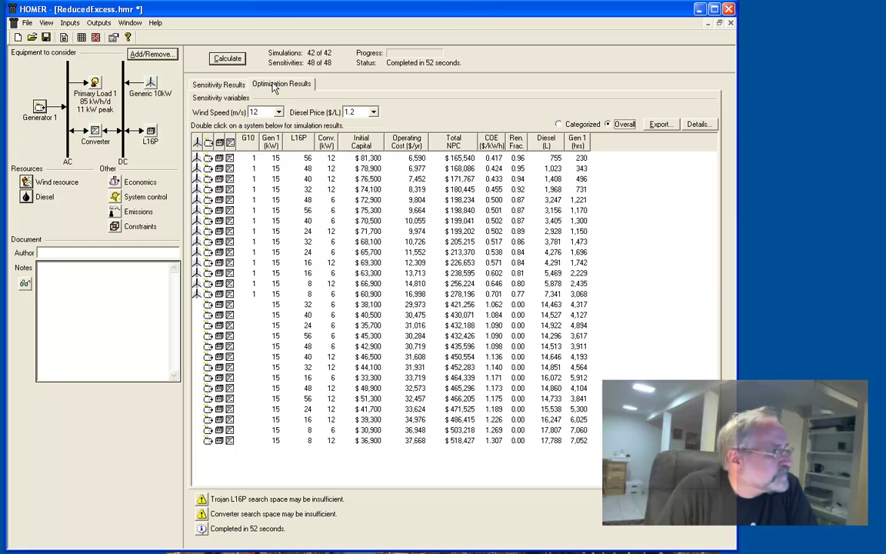
Graph the sensitivity results as optimal system type by wind speed and diesel price.
{"action": "left_click", "coordinate": [223, 84]}
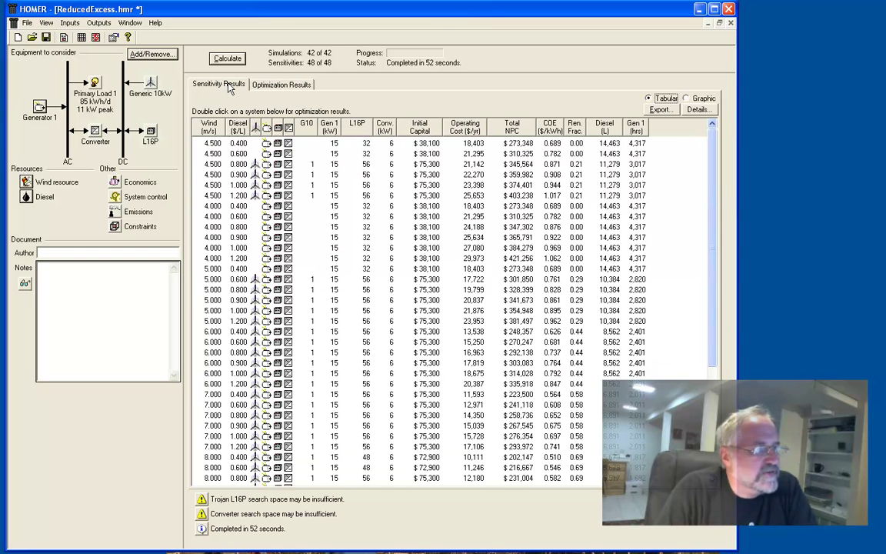
{"action": "left_click", "coordinate": [686, 100]}
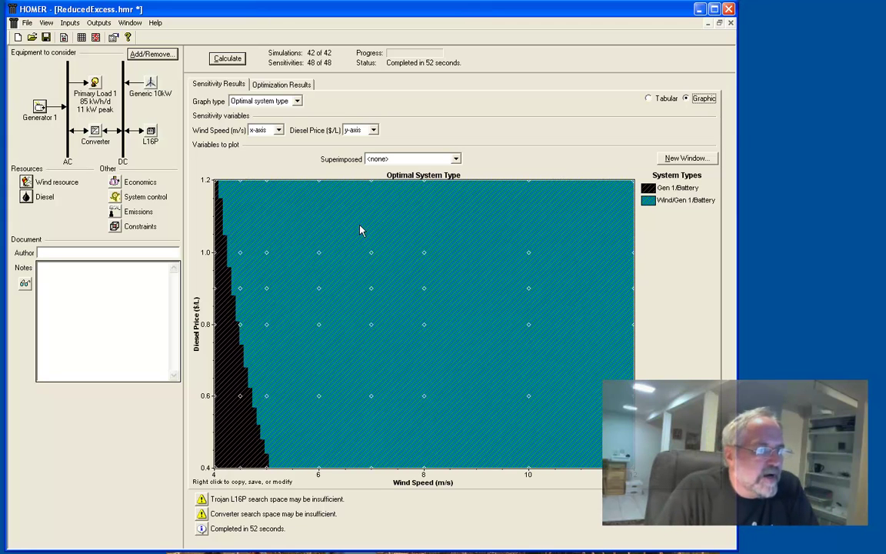
Superimpose Levelized Cost of Energy values on the optimal system type graph.
{"action": "left_click", "coordinate": [456, 159]}
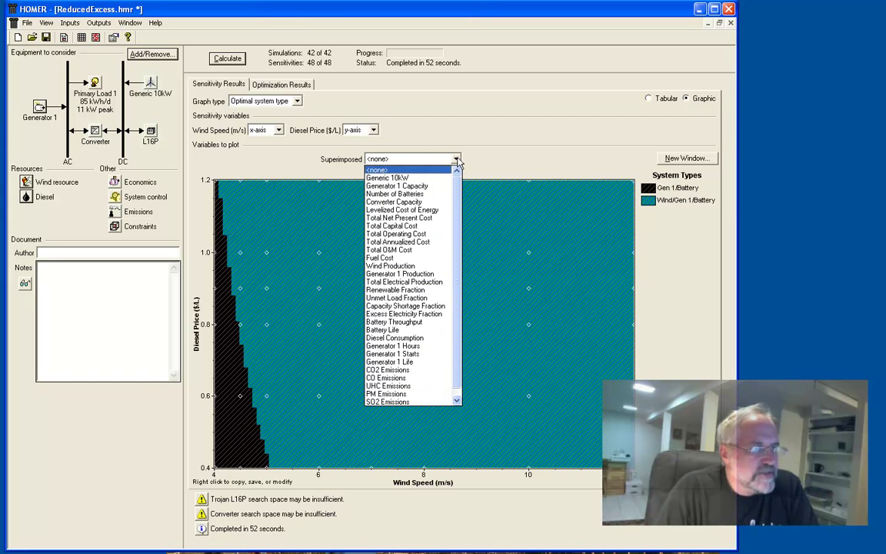
{"action": "left_click", "coordinate": [399, 211]}
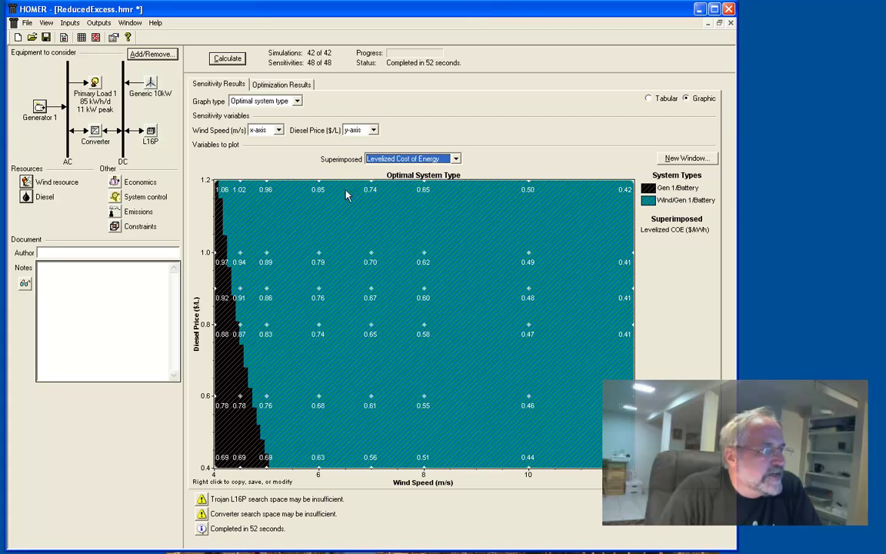
Switch the chart to a spider graph with Levelized Cost of Energy as the primary variable.
{"action": "left_click", "coordinate": [297, 102]}
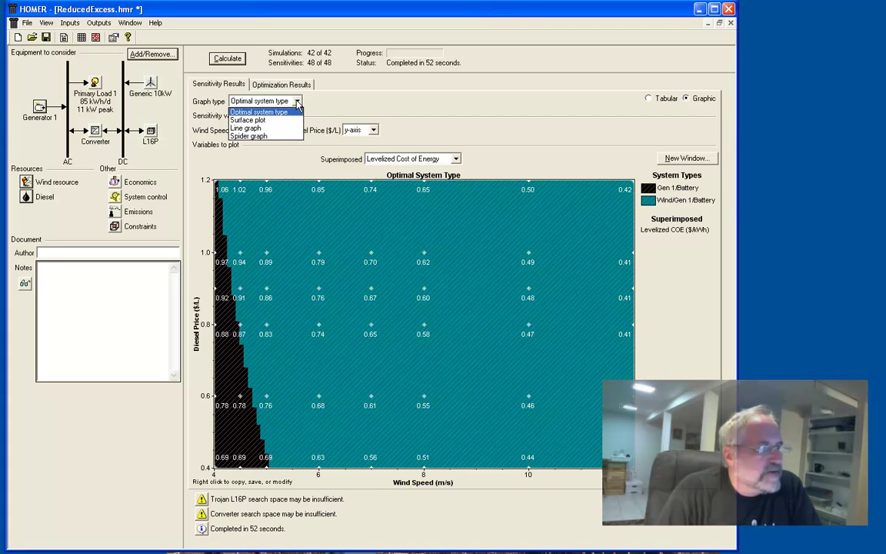
{"action": "left_click", "coordinate": [253, 136]}
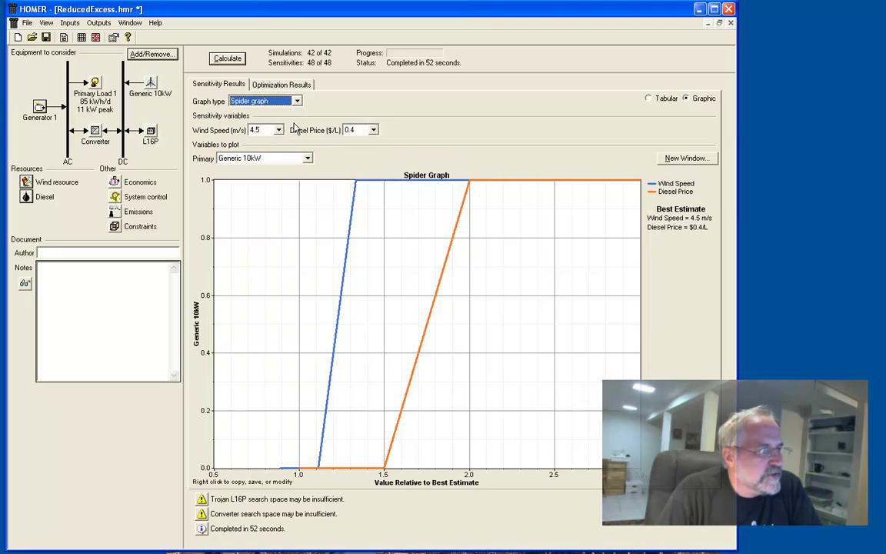
{"action": "left_click", "coordinate": [307, 159]}
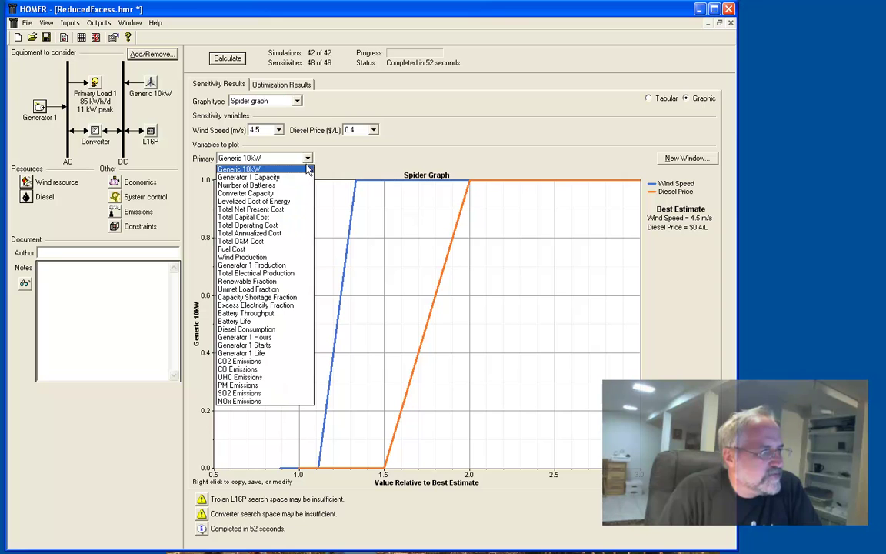
{"action": "left_click", "coordinate": [291, 202]}
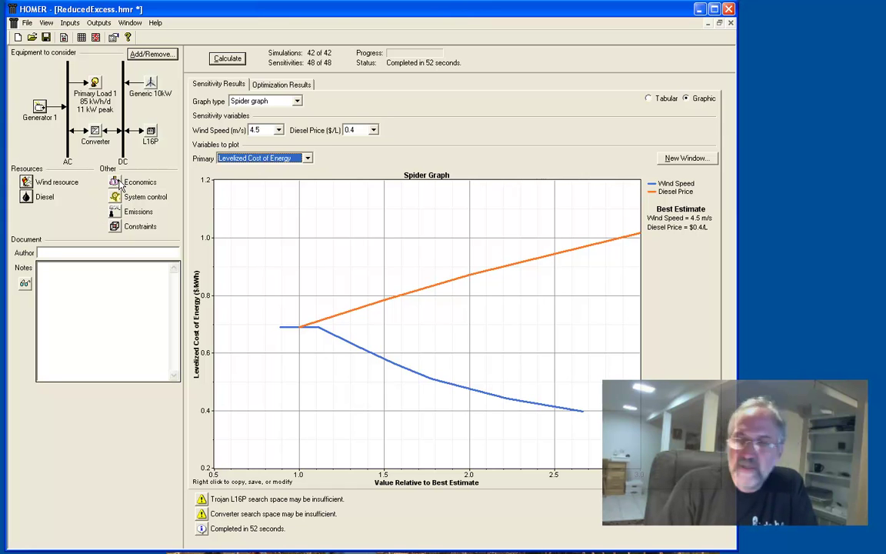
{"action": "left_click", "coordinate": [117, 183]}
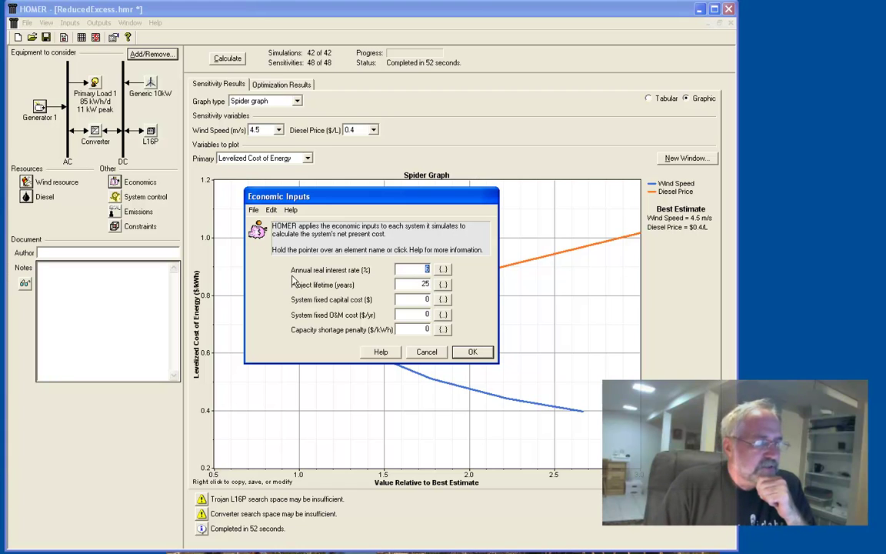
{"action": "mouse_move", "coordinate": [392, 276]}
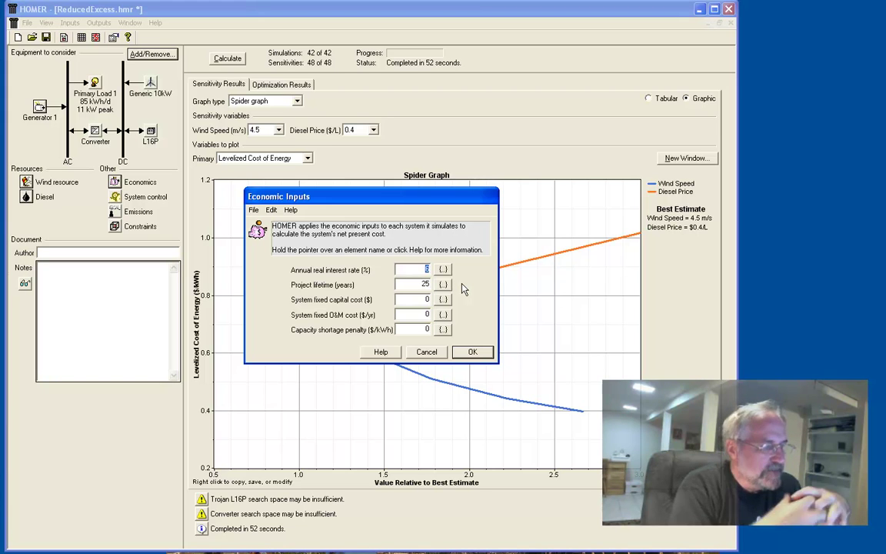
{"action": "left_click", "coordinate": [475, 352]}
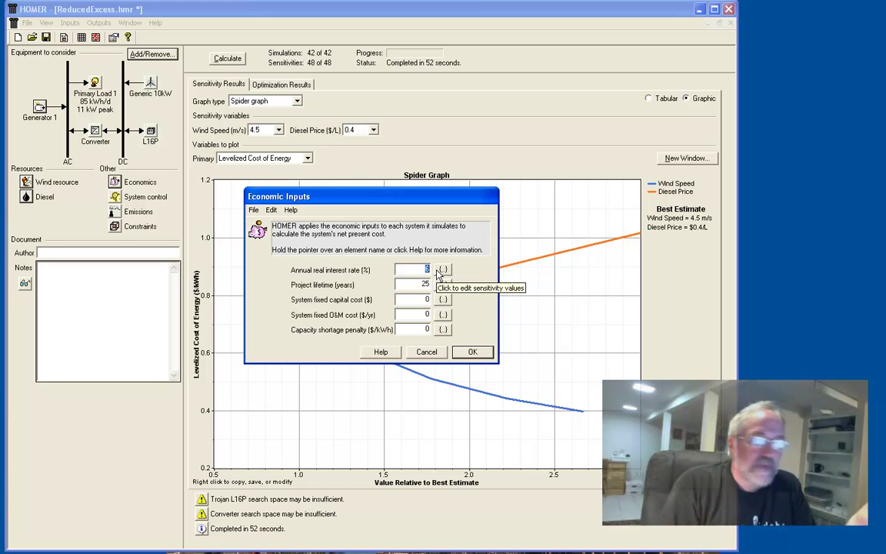
{"action": "left_click", "coordinate": [472, 351]}
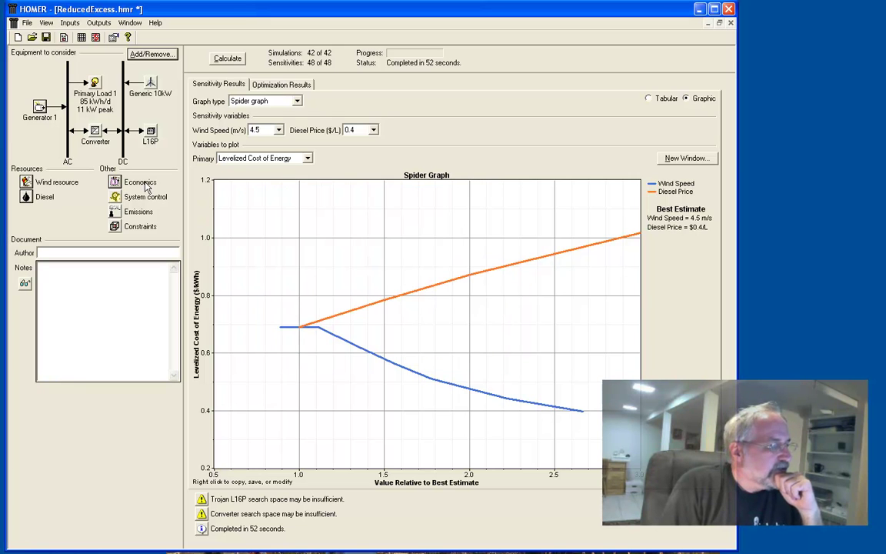
{"action": "left_click", "coordinate": [116, 198]}
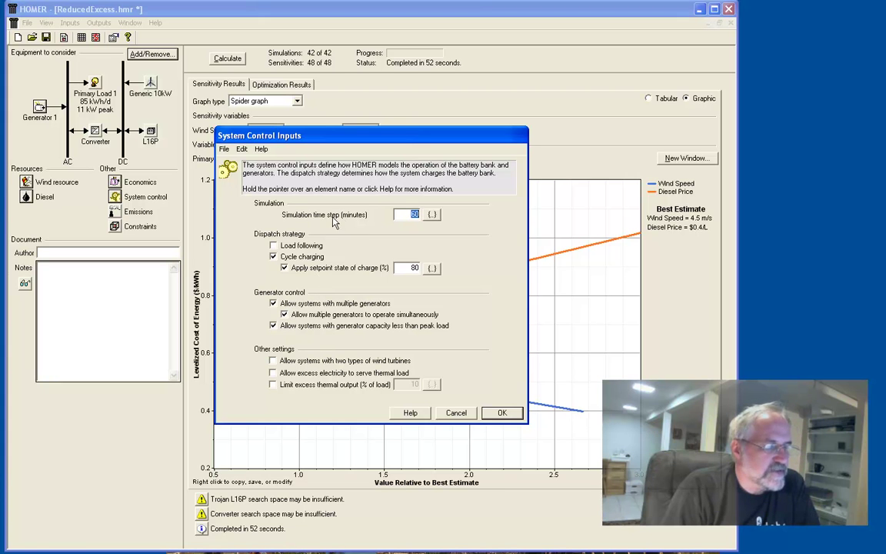
{"action": "mouse_move", "coordinate": [338, 213]}
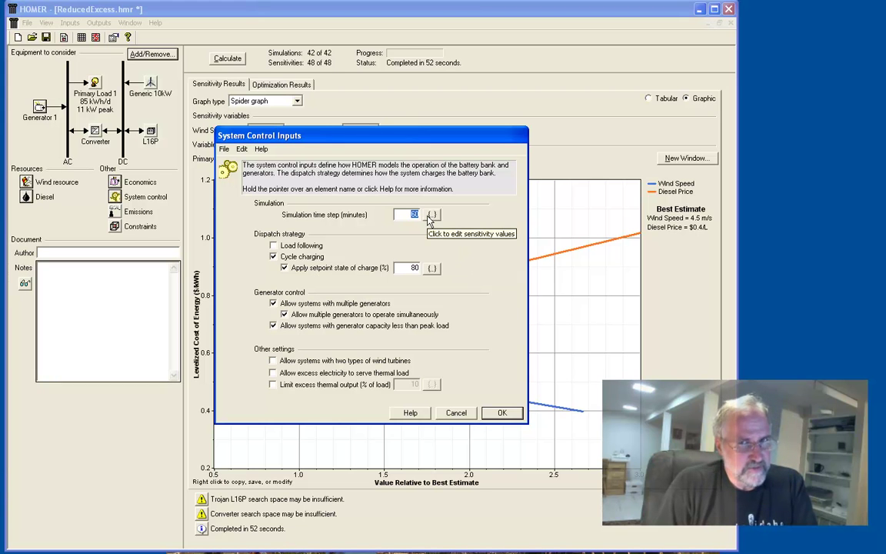
{"action": "left_click", "coordinate": [501, 412]}
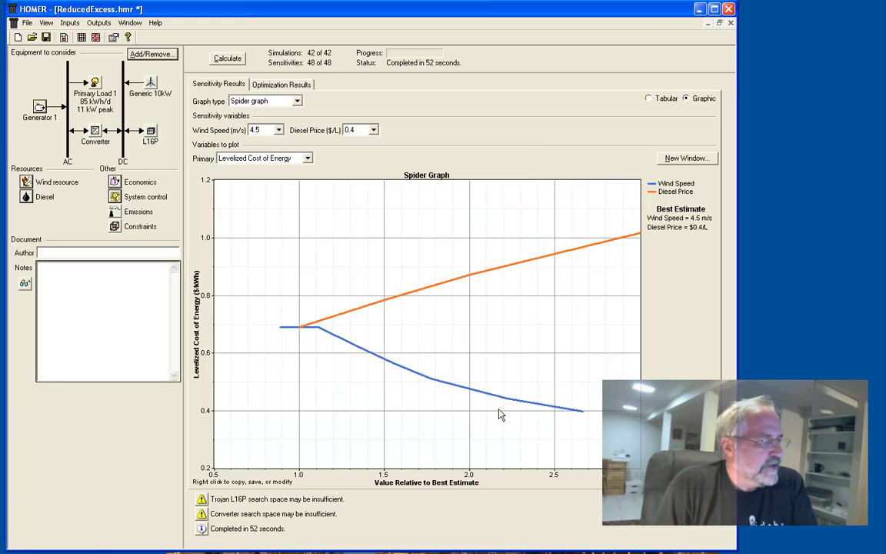
{"action": "left_click", "coordinate": [113, 212]}
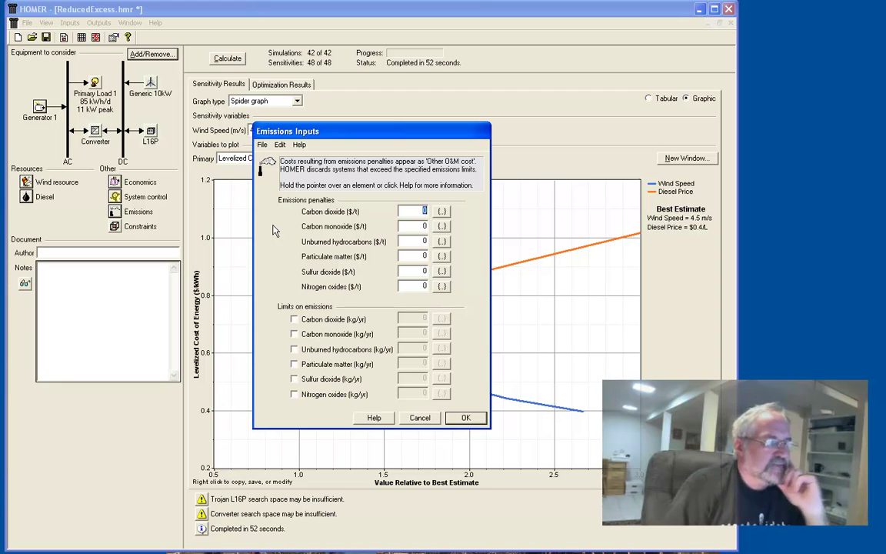
{"action": "left_click", "coordinate": [463, 418]}
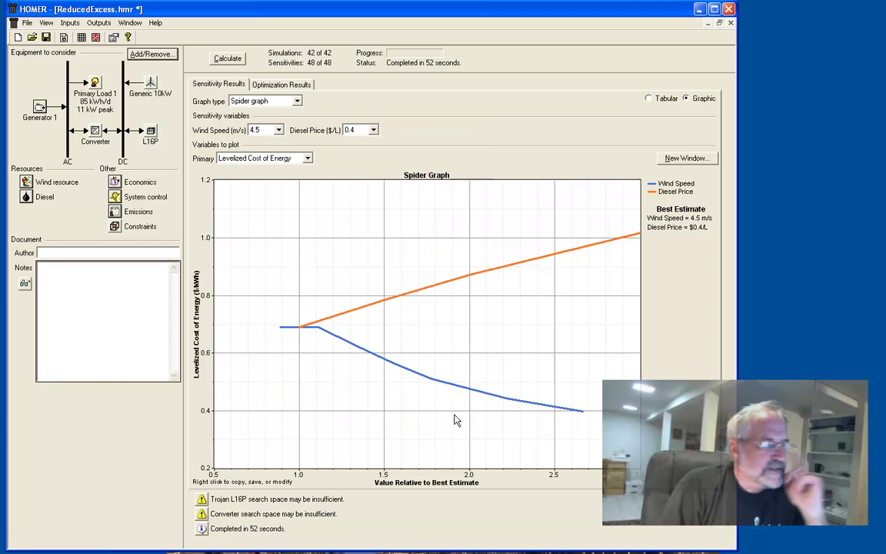
Open the Constraints settings to review capacity shortage and operating reserve values.
{"action": "left_click", "coordinate": [114, 226]}
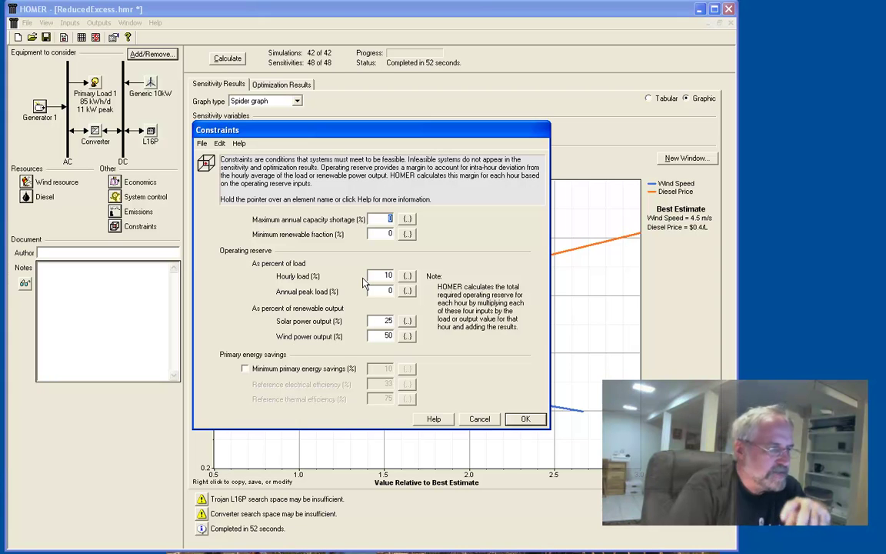
{"action": "left_click", "coordinate": [526, 421]}
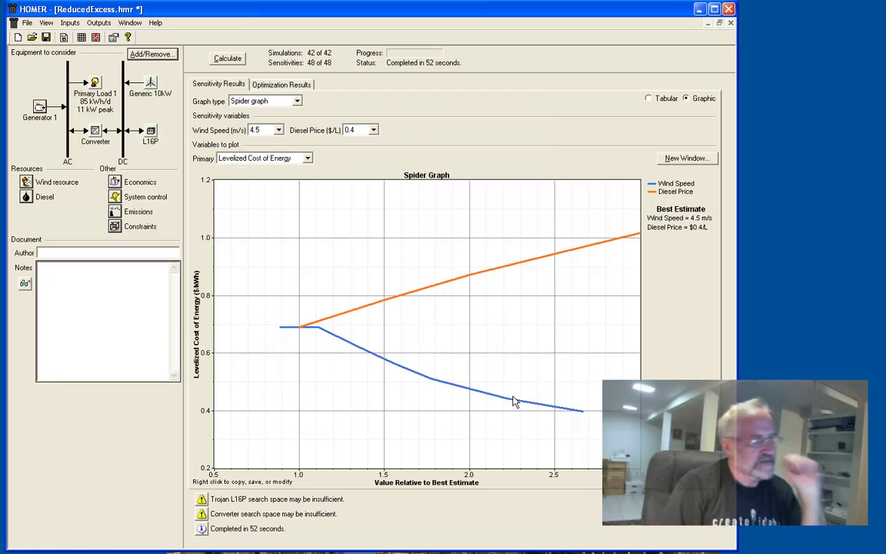